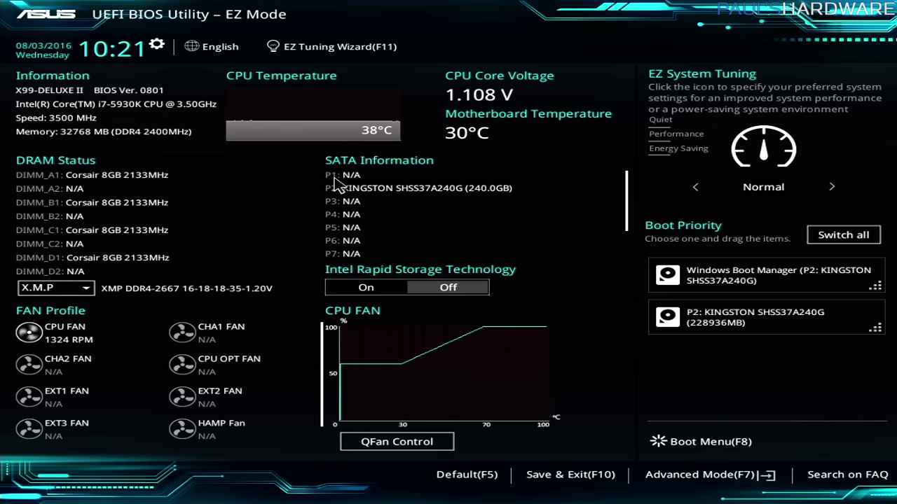
Inspect the CPU fan's speed curve and profiles in Q-Fan Control, and return to the EZ Mode overview.
left_click(371, 442)
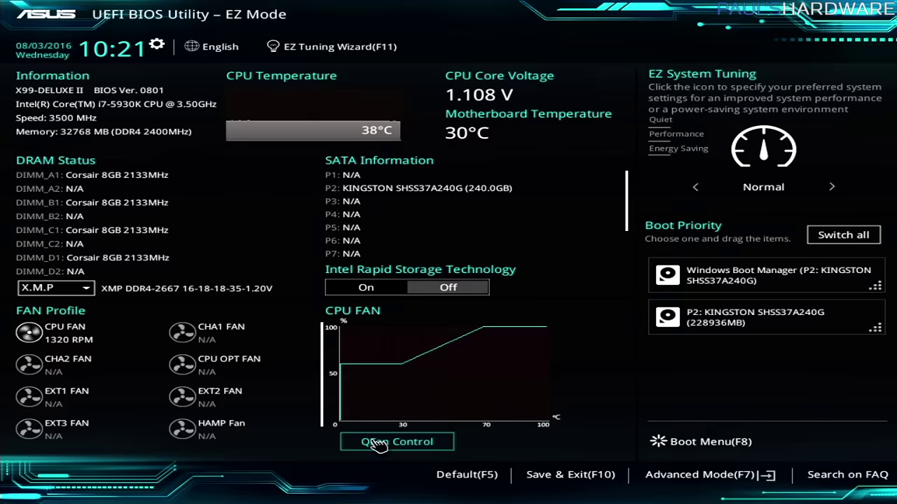
left_click(190, 196)
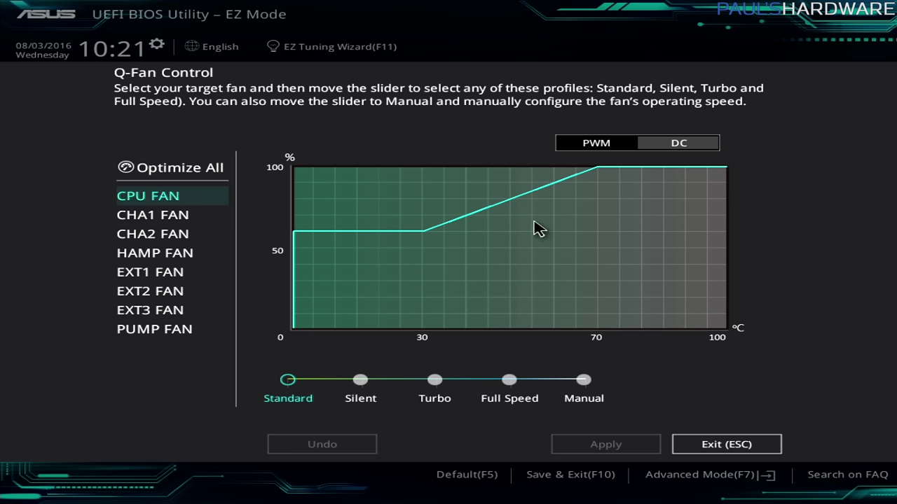
key("Escape")
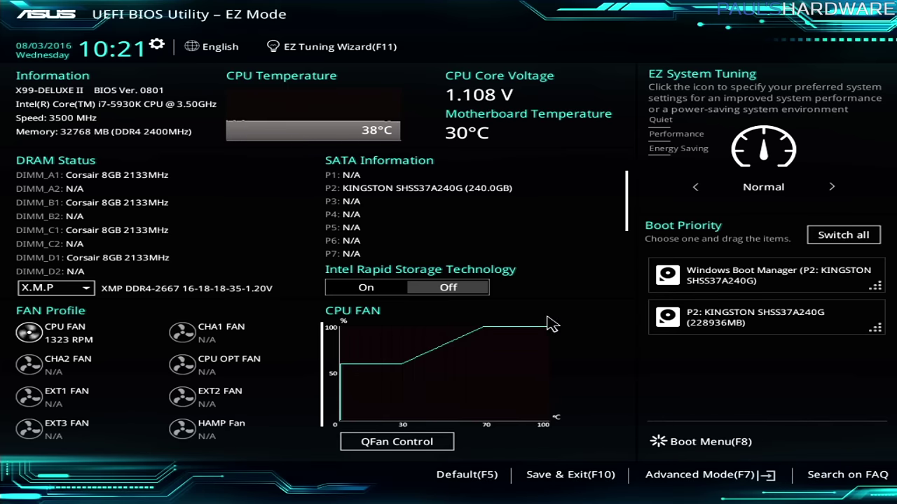
Switch the BIOS to Advanced Mode and look over the My Favorites and Main pages.
key("F7")
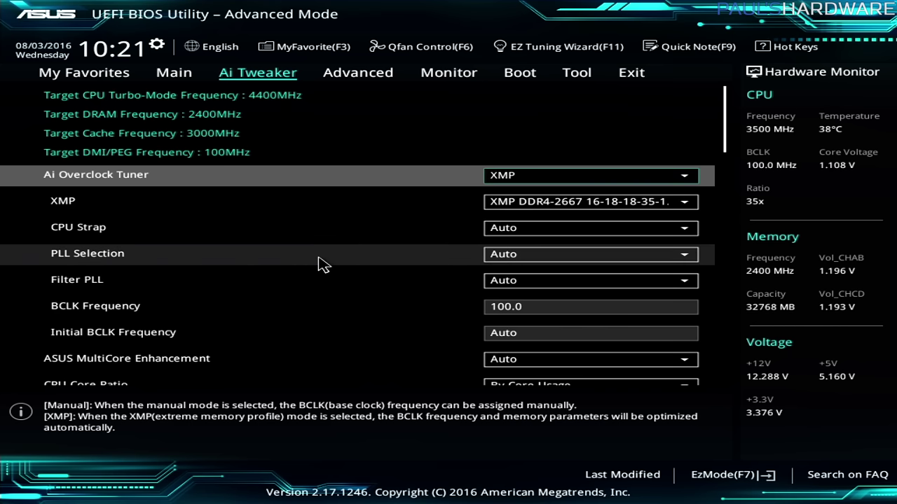
key("Left")
key("Left")
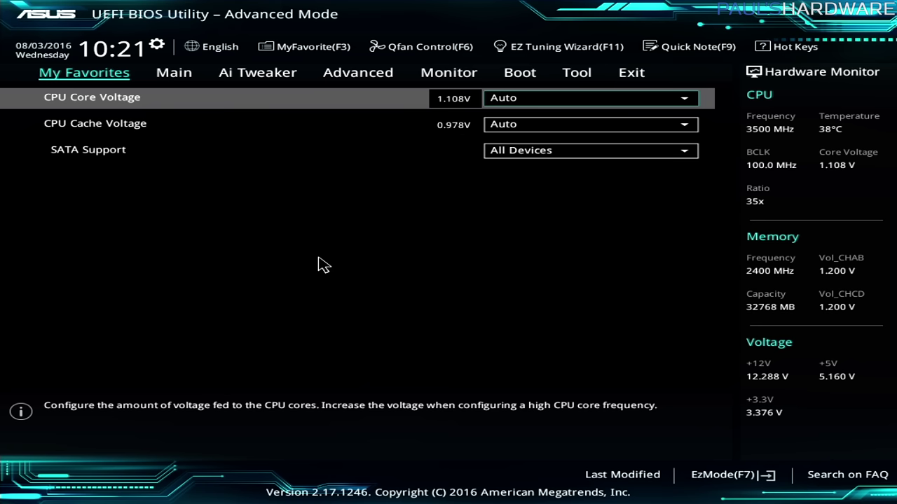
key("Down")
key("Down")
key("Up")
key("Up")
key("Right")
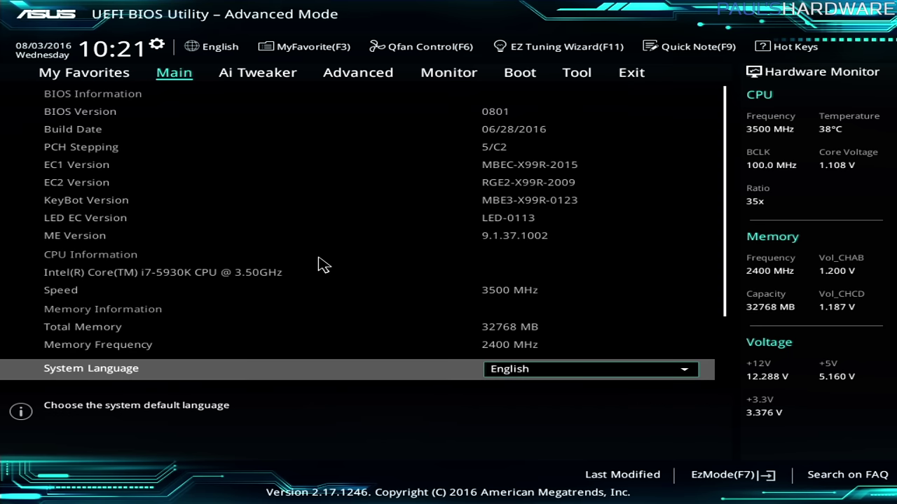
Examine the Ai Tweaker overclocking settings, from the XMP and BCLK options through the per-core ratio limits.
key("Right")
key("Down")
key("Down")
key("Down")
key("Down")
key("Down")
key("Down")
key("Down")
key("Down")
key("Down")
key("Down")
key("Down")
key("Down")
key("Down")
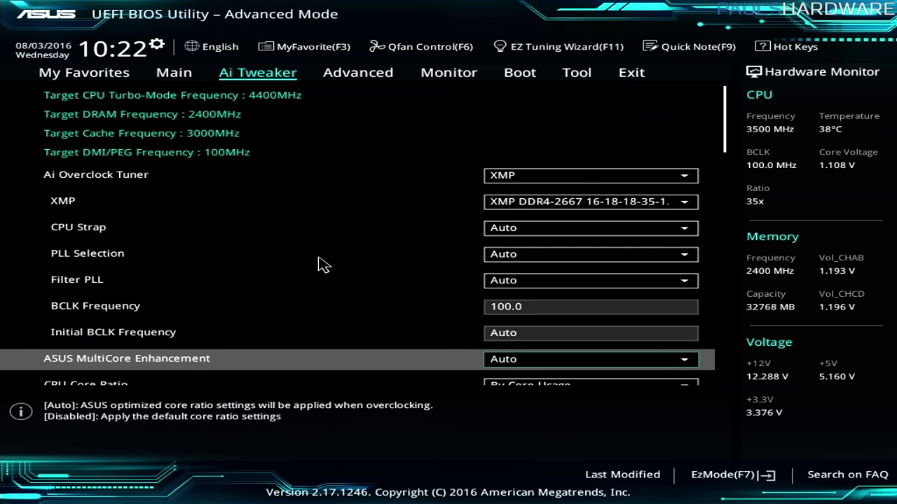
key("Down")
key("Down")
key("Down")
key("Down")
key("Down")
key("Down")
key("Down")
key("Down")
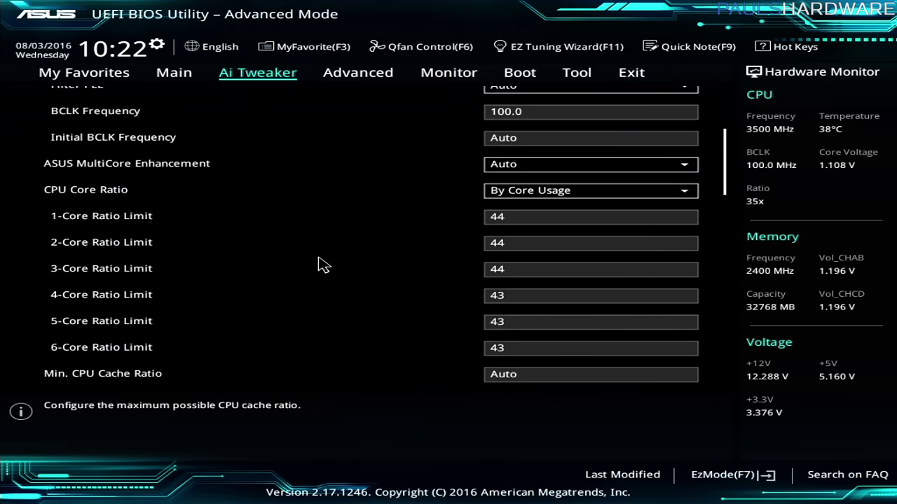
Examine the remaining Ai Tweaker settings for DRAM frequency, TPU, power control and CPU voltages, ending back at Ai Overclock Tuner.
key("Down")
key("Down")
key("Down")
key("Down")
key("Down")
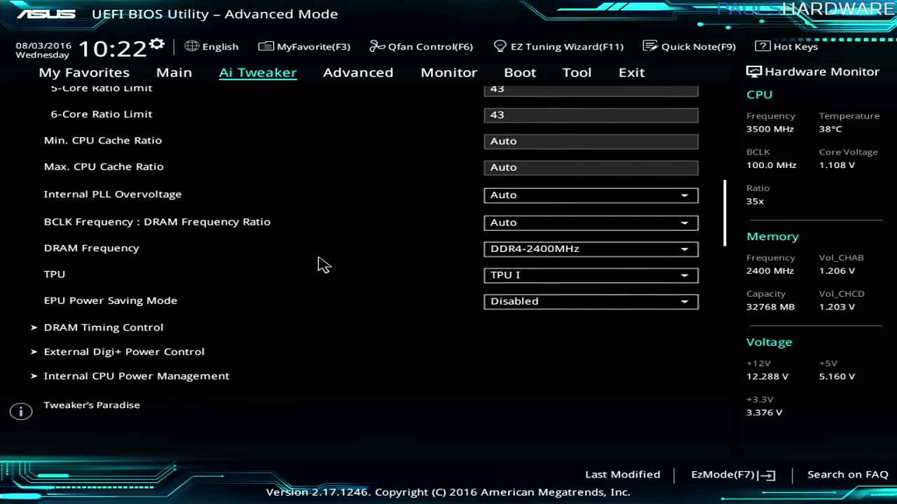
key("Up")
key("Up")
key("Up")
key("Up")
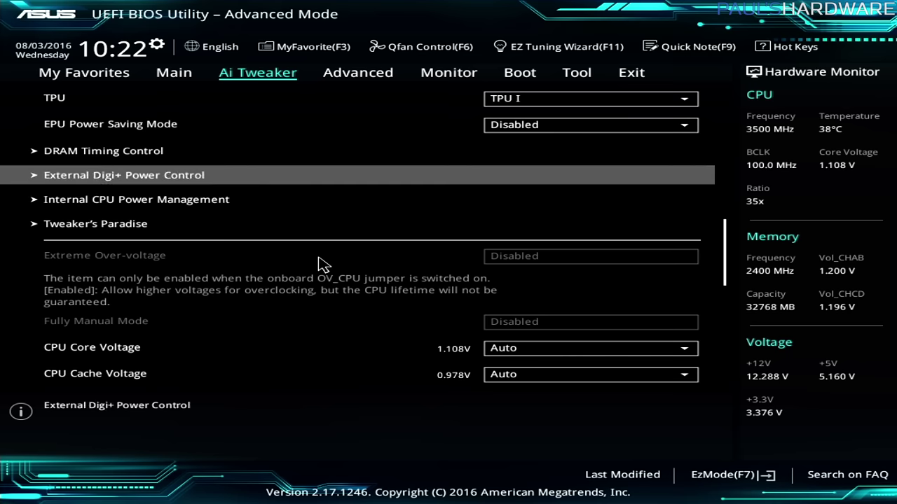
key("Down")
key("Down")
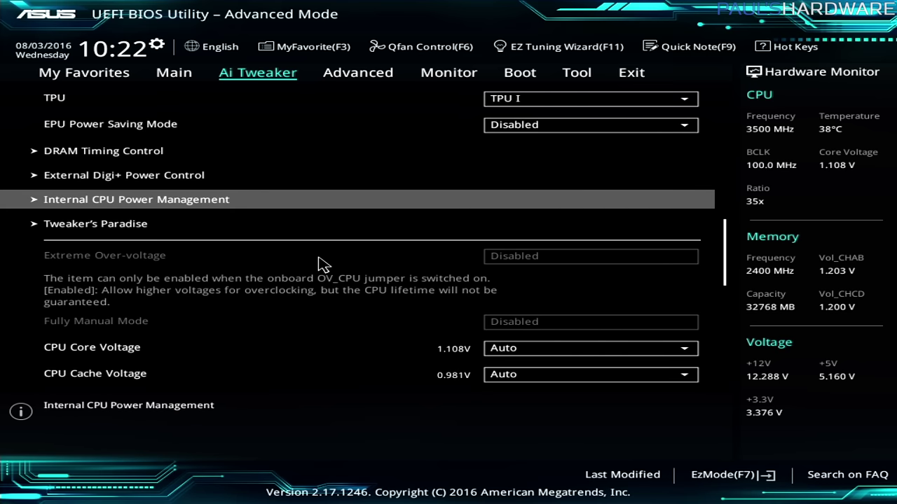
key("Up")
key("Up")
key("Up")
key("Up")
key("Up")
key("Up")
key("Up")
key("Up")
key("Up")
key("Up")
key("Up")
key("Up")
key("Up")
key("Up")
key("Up")
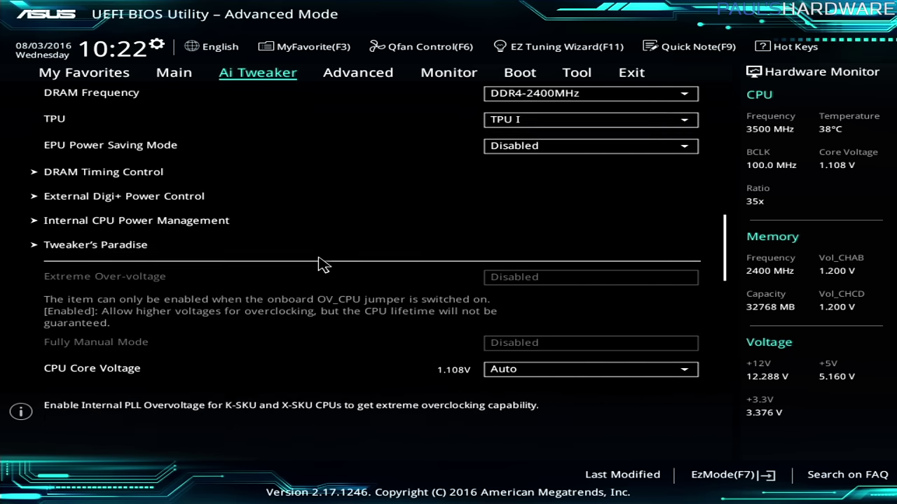
key("Up")
key("Up")
key("Up")
key("Up")
key("Up")
key("Up")
key("Up")
key("Up")
key("Up")
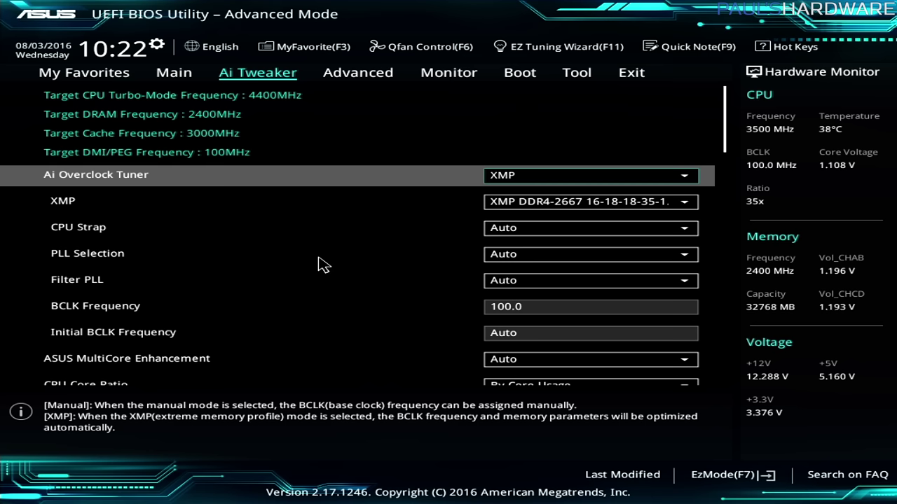
Look over the Advanced configuration categories, the Monitor temperature readings and the Boot configuration.
key("Right")
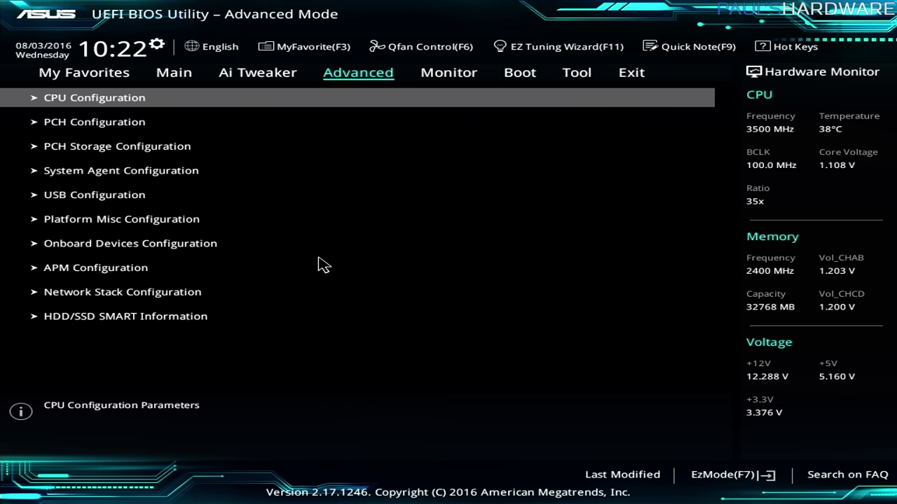
key("Right")
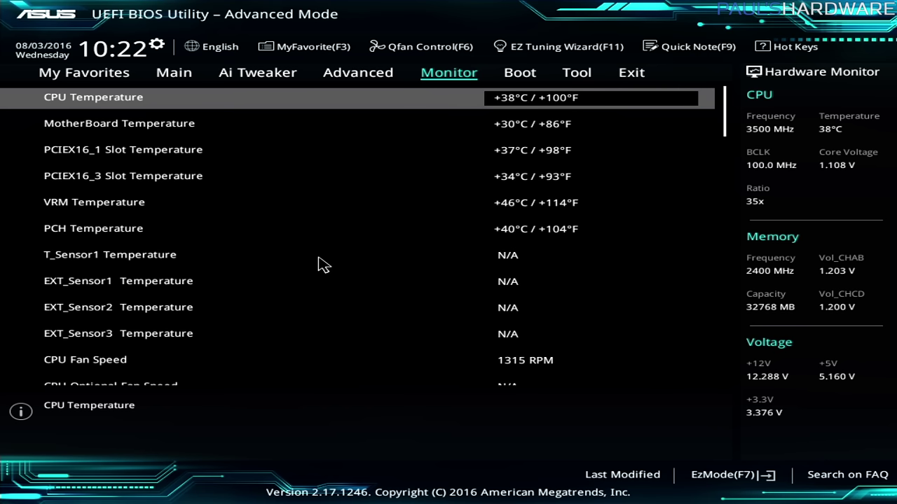
key("Right")
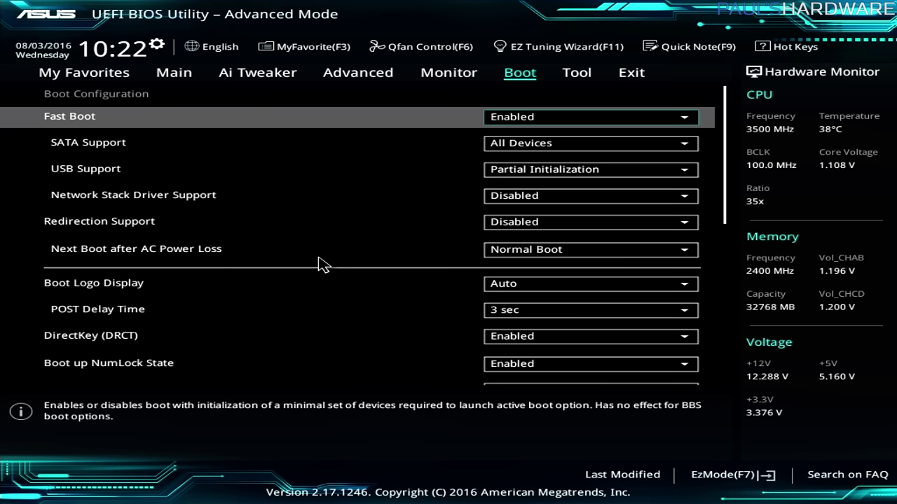
Inspect the BIOS update methods in ASUS EZ Flash 3 Utility and leave it without updating.
key("Right")
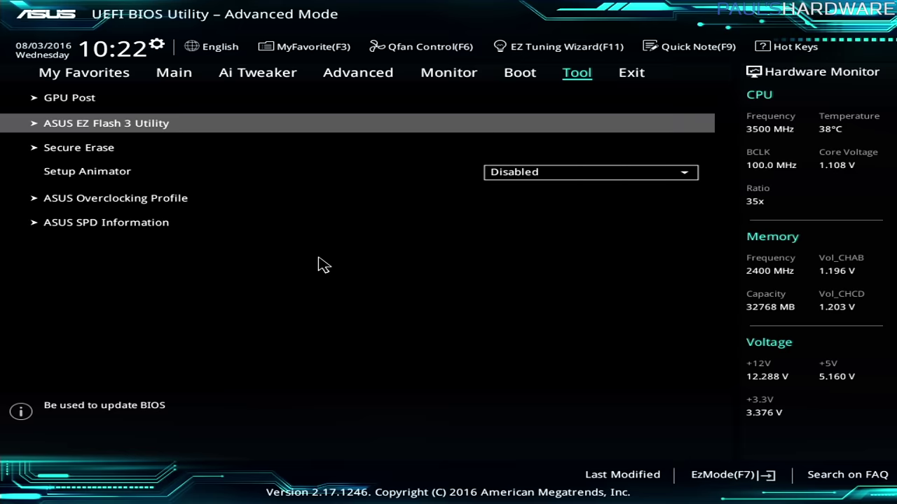
key("Return")
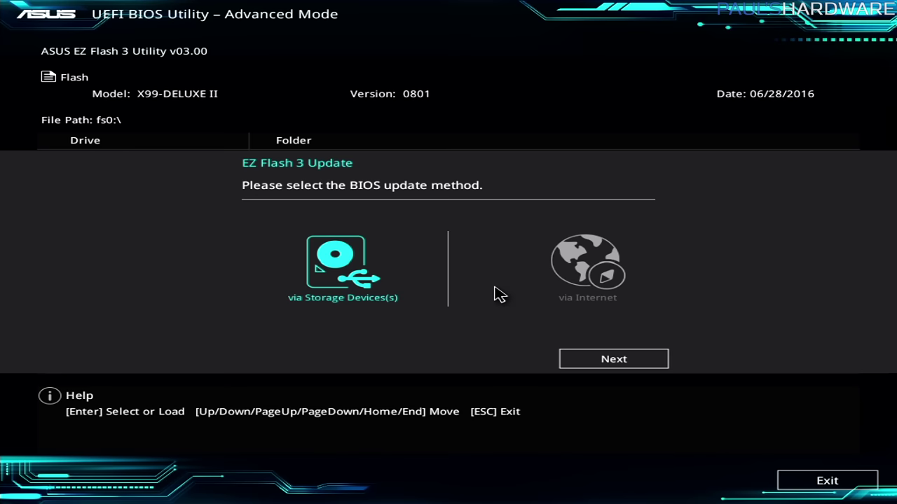
key("Escape")
key("Escape")
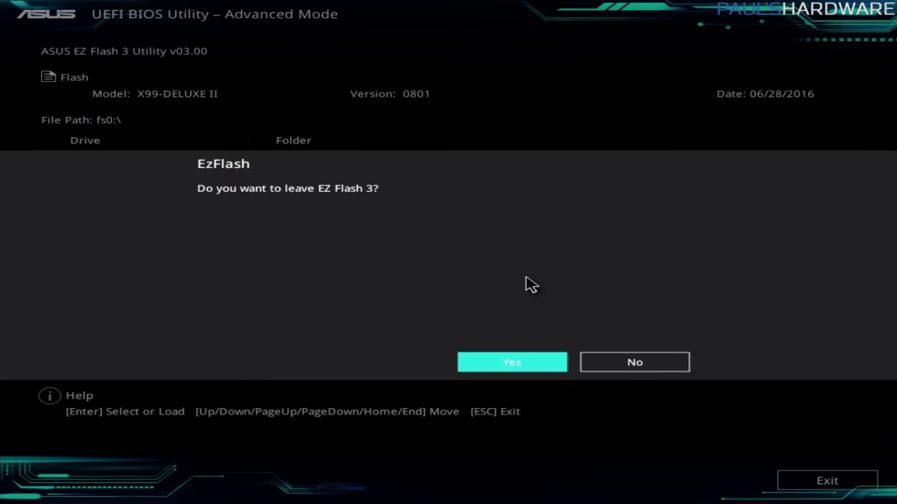
left_click(535, 363)
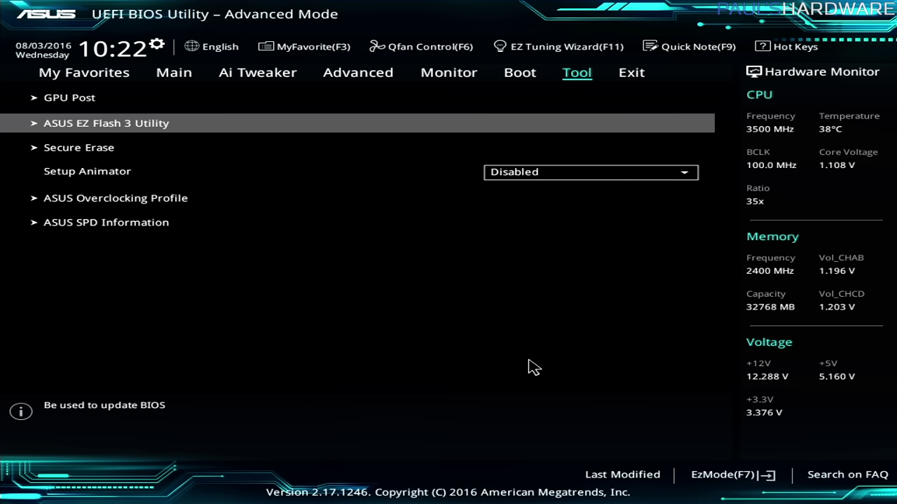
key("Down")
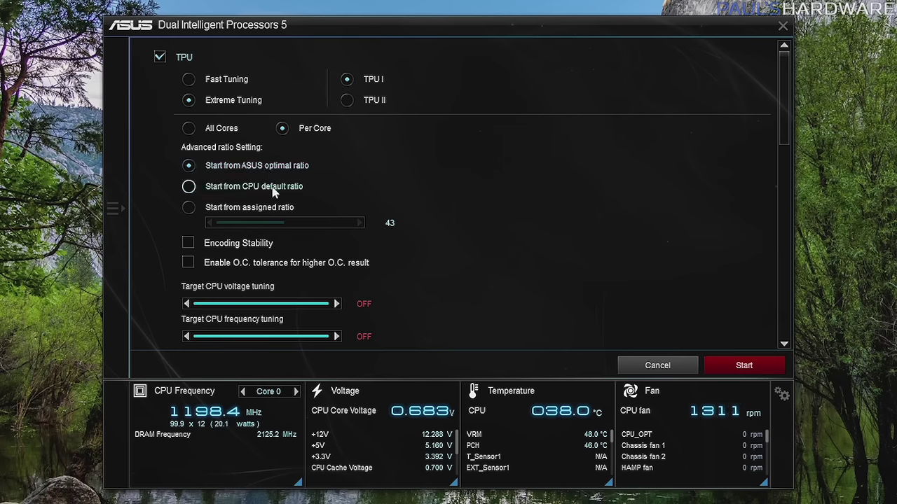
Switch to Dual Intelligent Processors 5 in Windows and review its TPU Extreme Tuning and stress test options.
left_click_drag(784, 93, 753, 146)
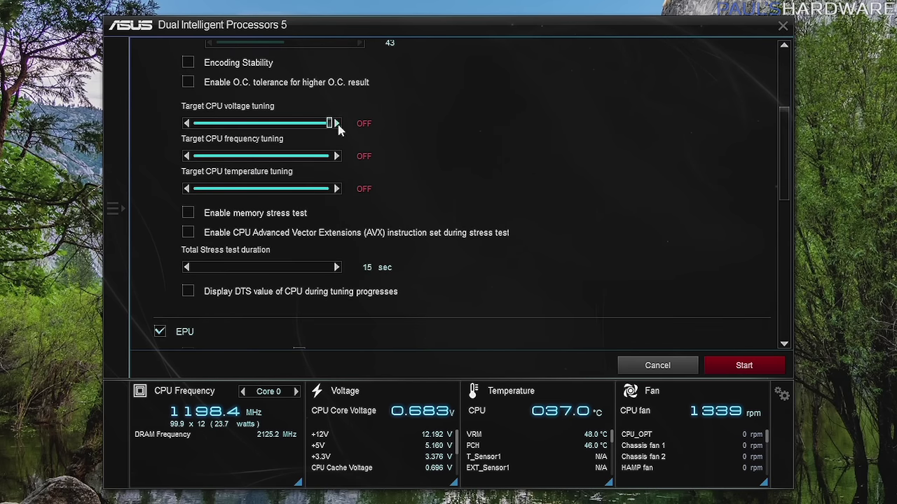
scroll(765, 185, "down", 10)
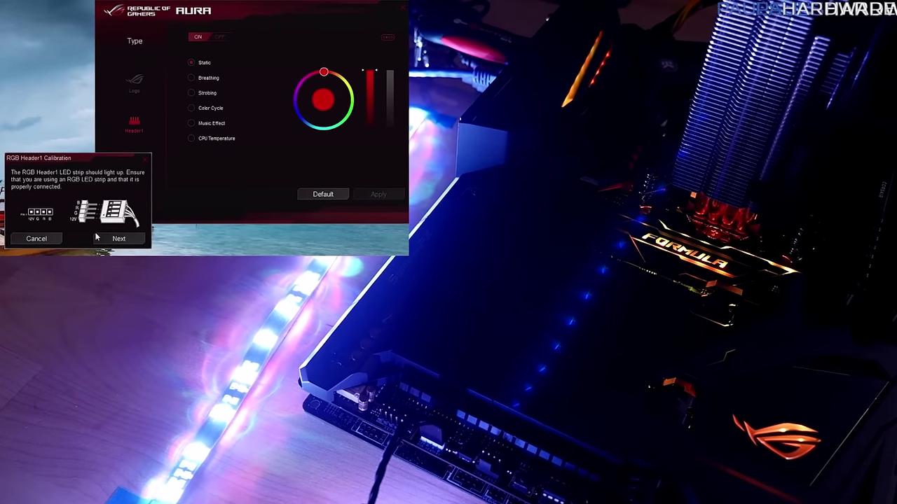
Switch to Aura and calibrate the RGB Header1 LED strip, identifying the first color as red and the second as blue.
left_click(118, 236)
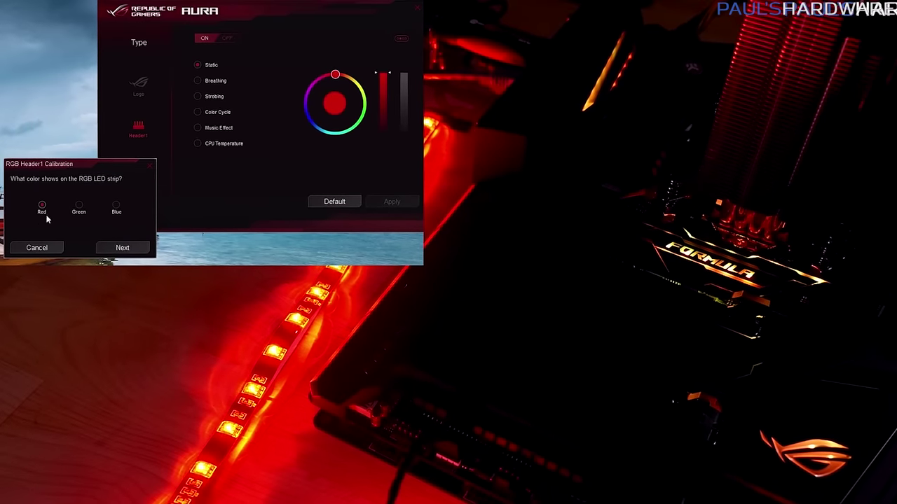
left_click(116, 248)
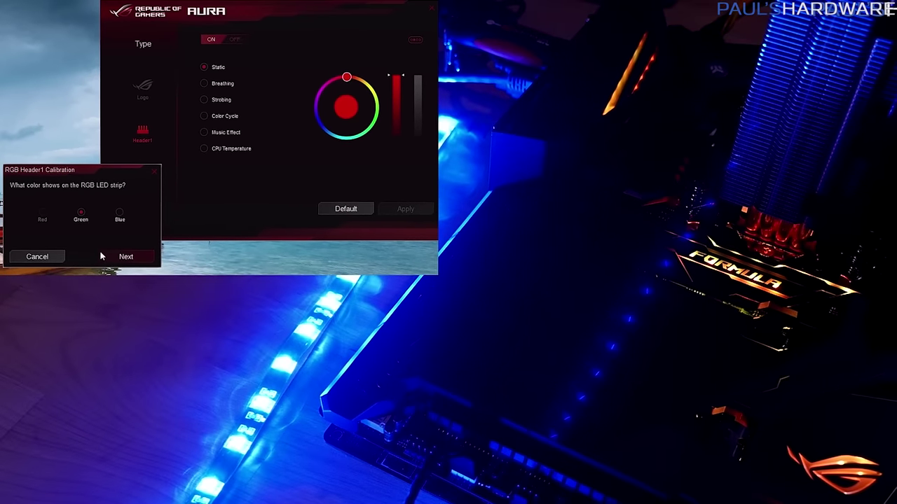
left_click(79, 210)
left_click(128, 263)
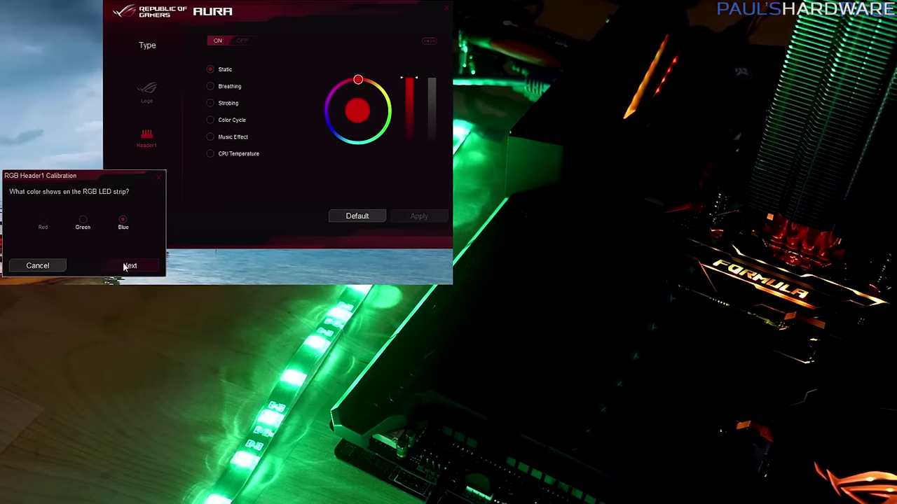